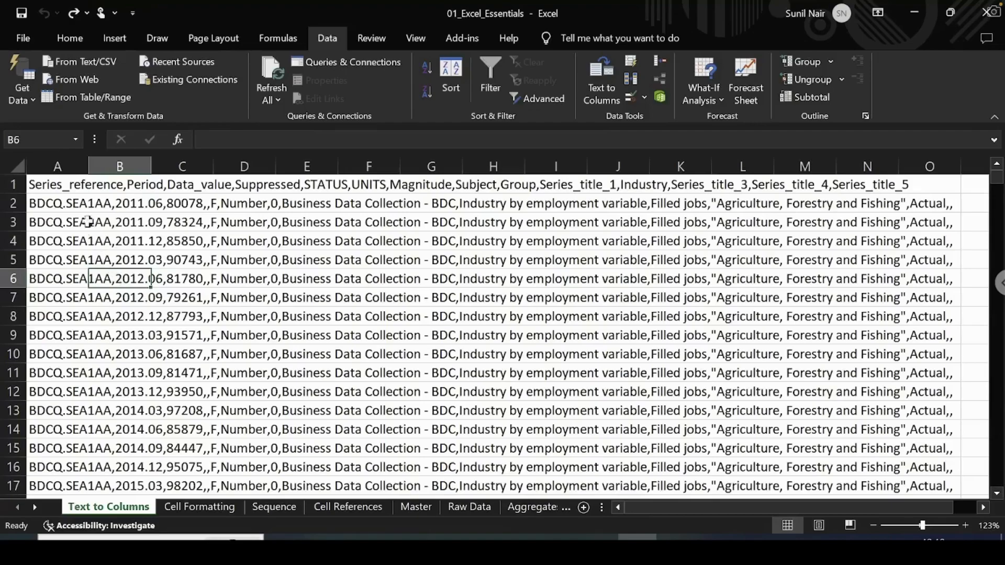
- Examine the comma-separated header and data rows by comparing the contents of cells in columns A and B
{"action": "left_click", "coordinate": [61, 183]}
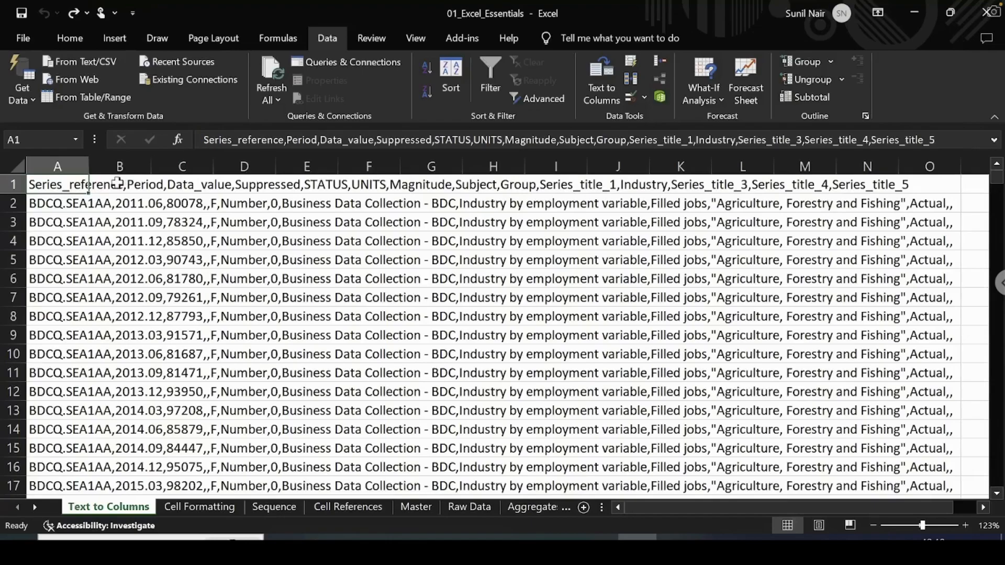
{"action": "left_click", "coordinate": [201, 140]}
{"action": "left_click_drag", "start_coordinate": [201, 140], "coordinate": [337, 142]}
{"action": "left_click", "coordinate": [91, 221]}
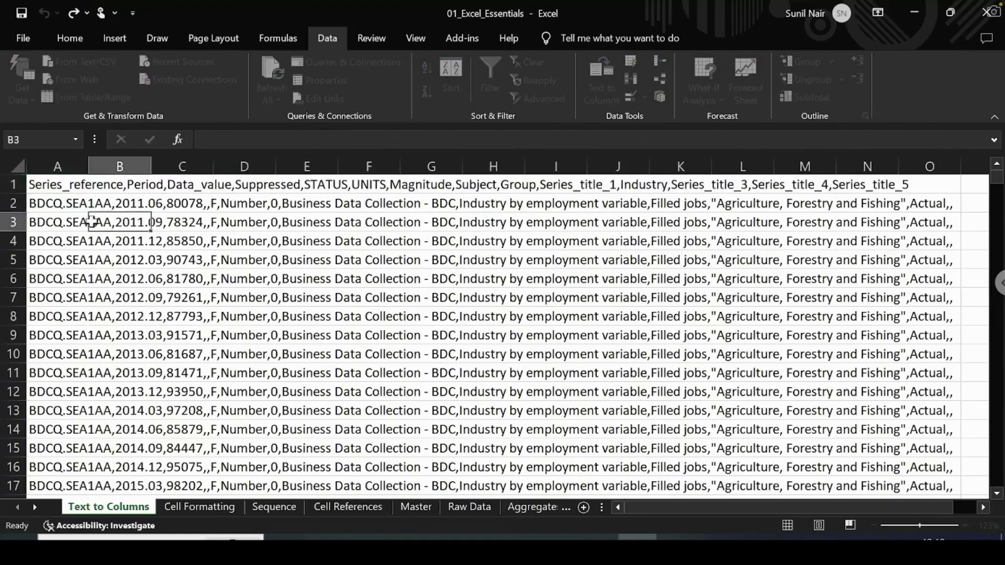
{"action": "left_click", "coordinate": [122, 188]}
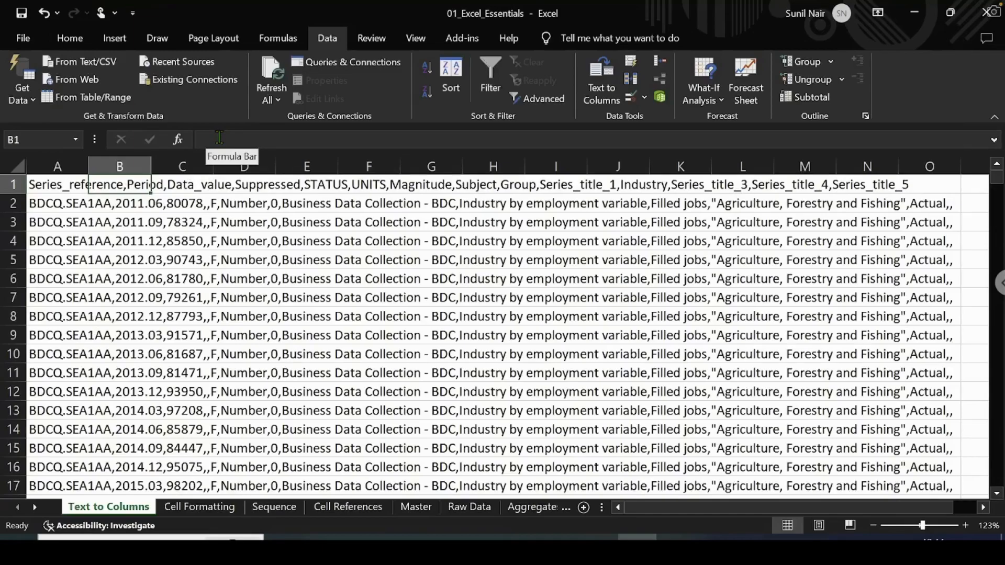
{"action": "left_click", "coordinate": [54, 203]}
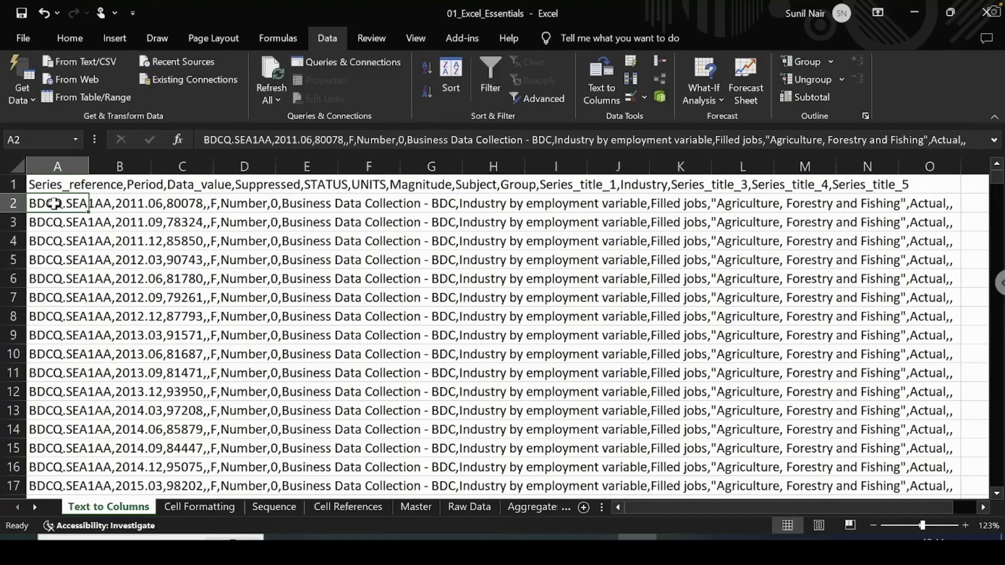
{"action": "key", "text": "Right"}
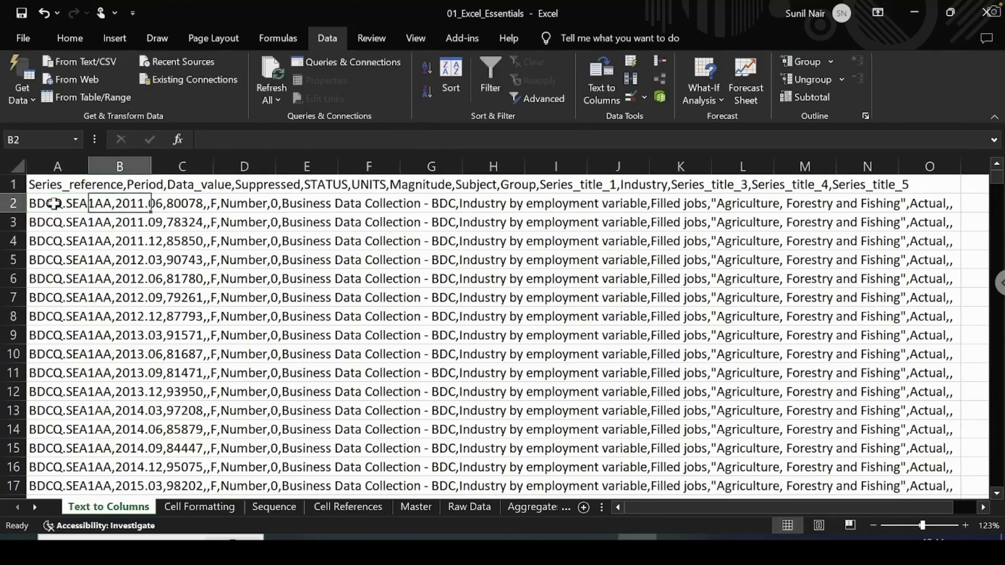
{"action": "left_click", "coordinate": [127, 164]}
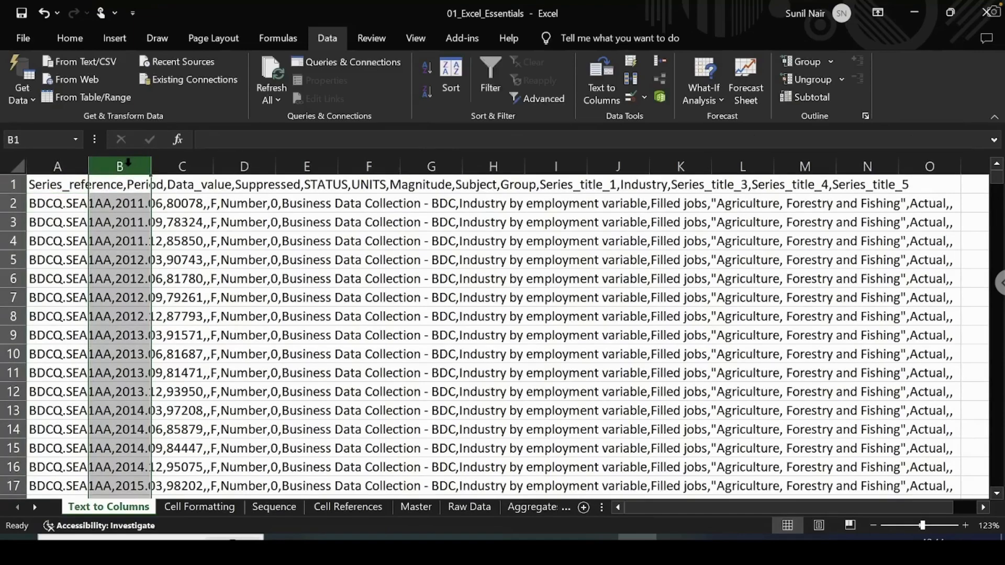
{"action": "left_click", "coordinate": [73, 216]}
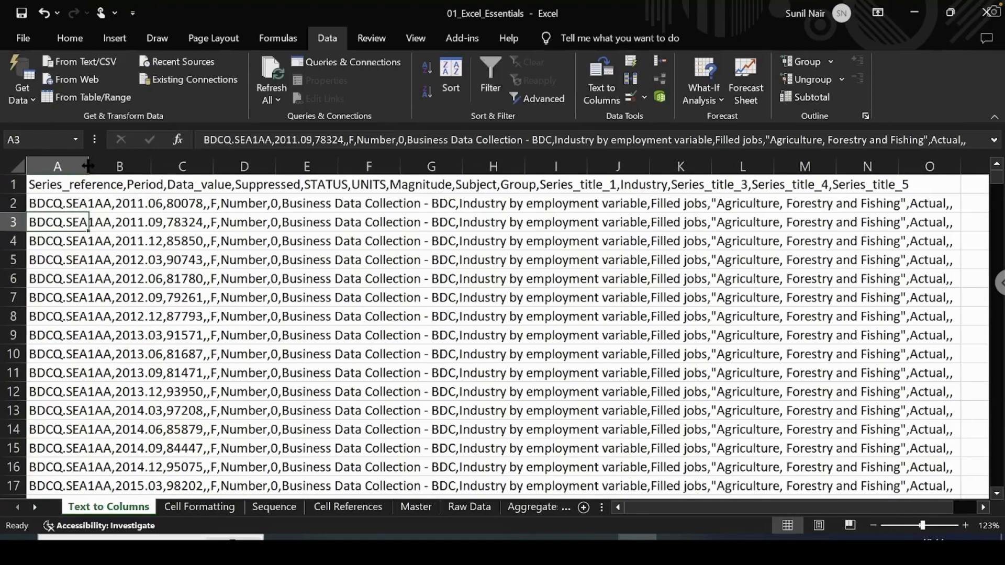
- Auto-fit column A to its contents to inspect the neighbouring column B, and undo the width change
{"action": "double_click", "coordinate": [88, 166]}
{"action": "left_click", "coordinate": [224, 255]}
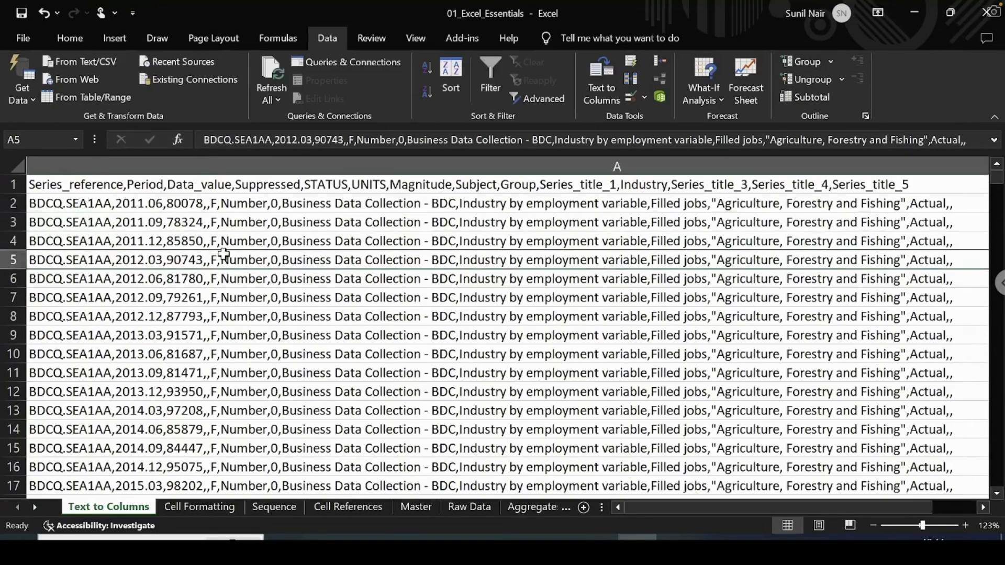
{"action": "key", "text": "Right"}
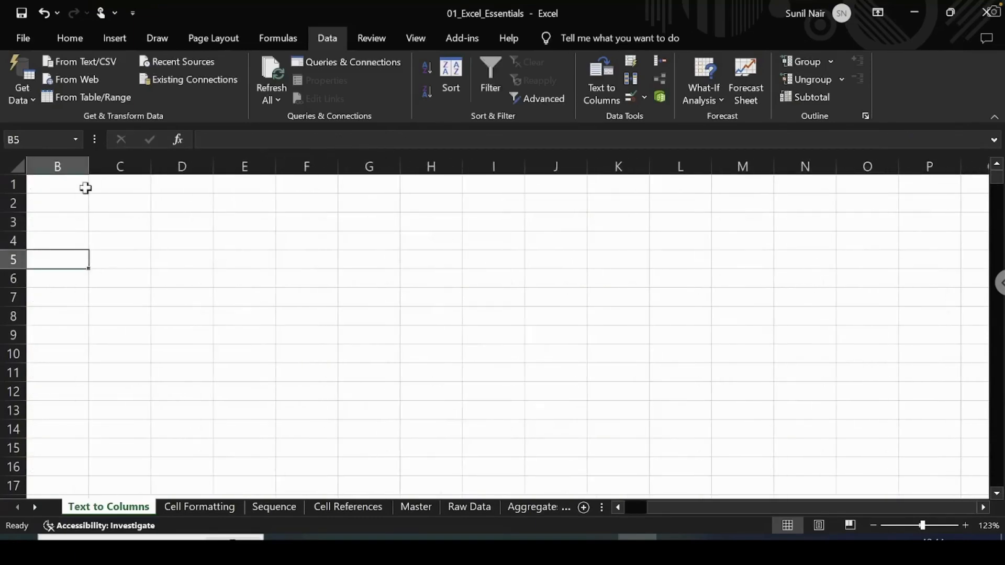
{"action": "left_click", "coordinate": [59, 239]}
{"action": "key", "text": "Left"}
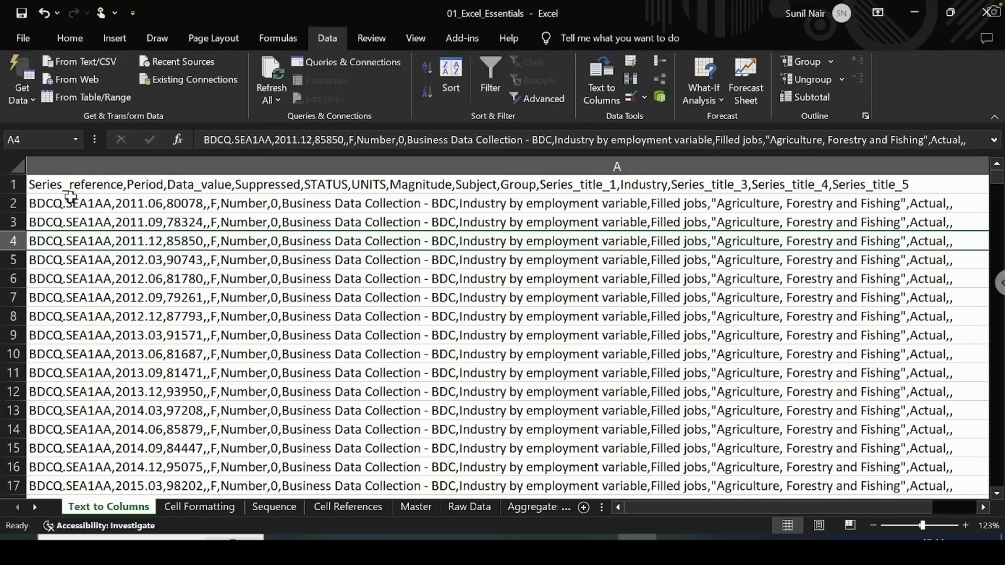
{"action": "key", "text": "ctrl+z"}
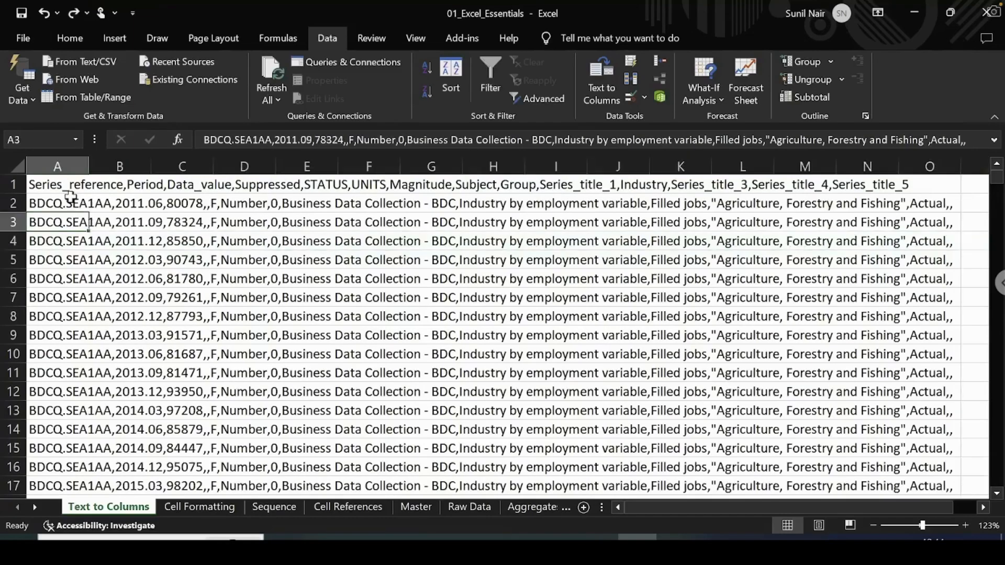
- Split all of column A's data, header included, with Text to Columns, using Delimited, the comma delimiter, General format and destination $A$1
{"action": "left_click", "coordinate": [63, 186]}
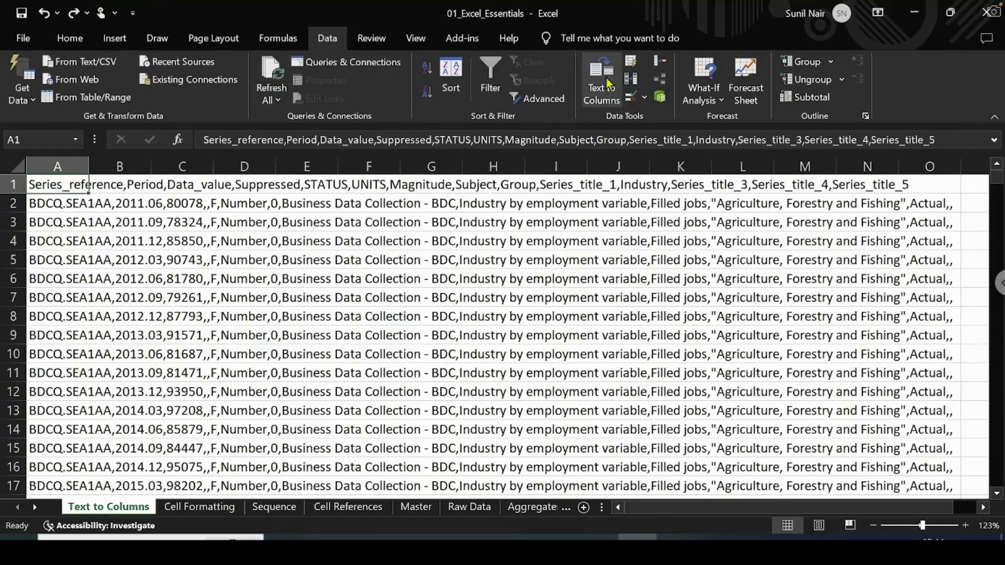
{"action": "left_click", "coordinate": [47, 205]}
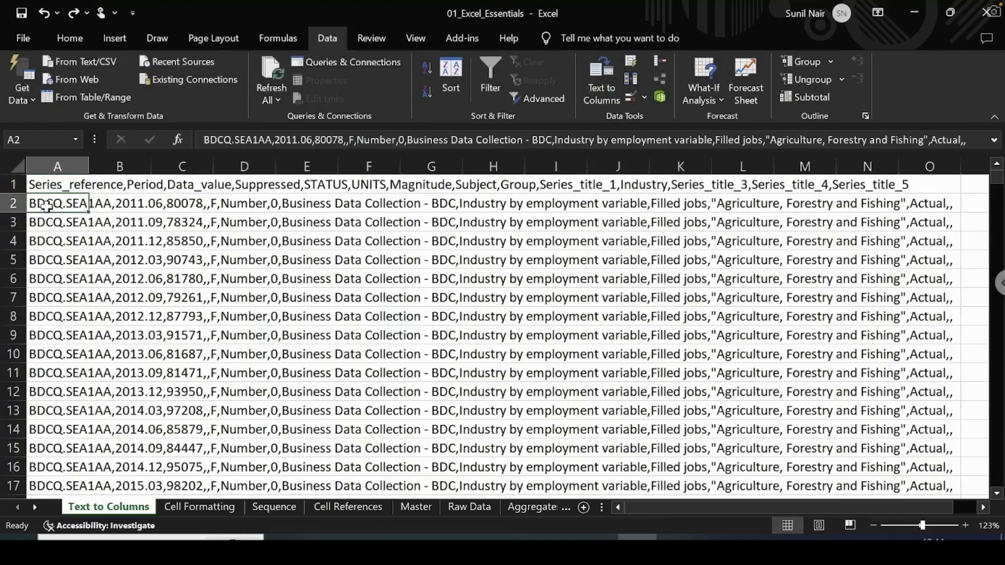
{"action": "key", "text": "ctrl+shift+Down"}
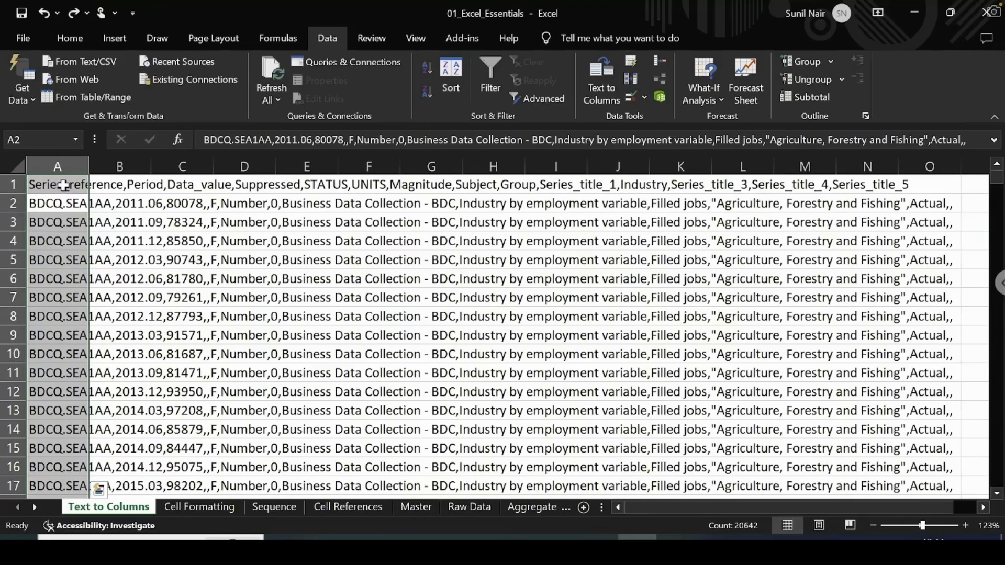
{"action": "left_click", "coordinate": [601, 94]}
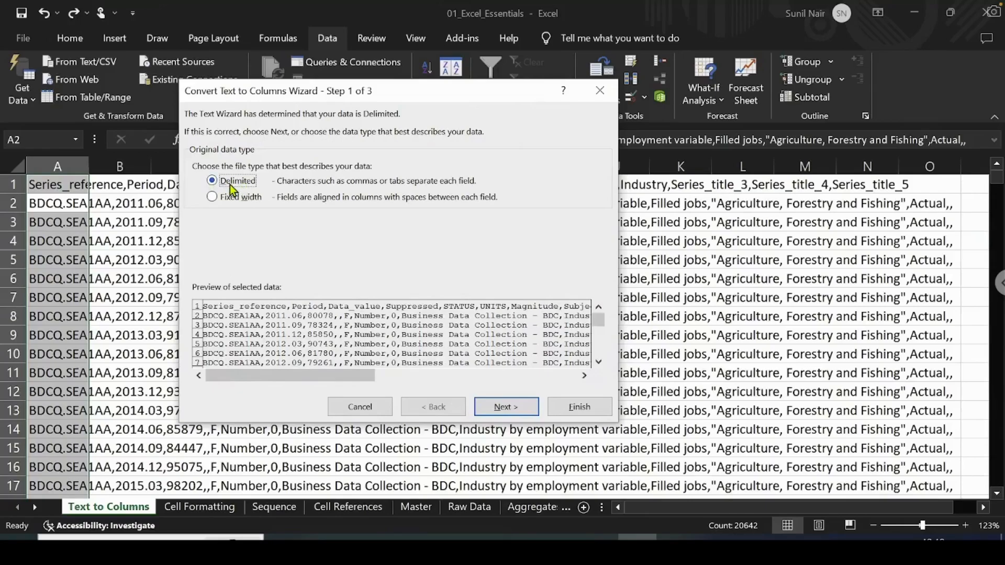
{"action": "left_click", "coordinate": [507, 408]}
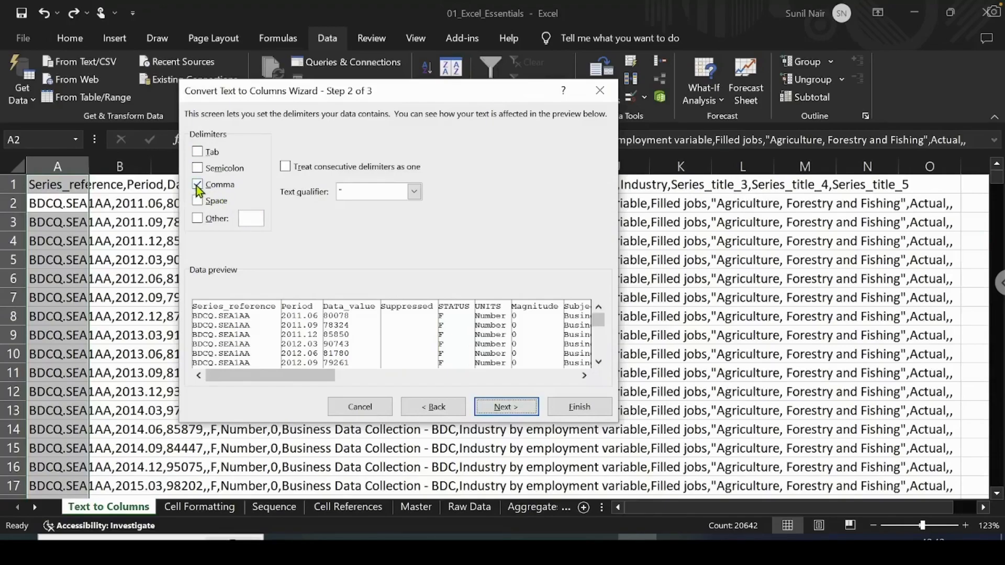
{"action": "left_click", "coordinate": [505, 407]}
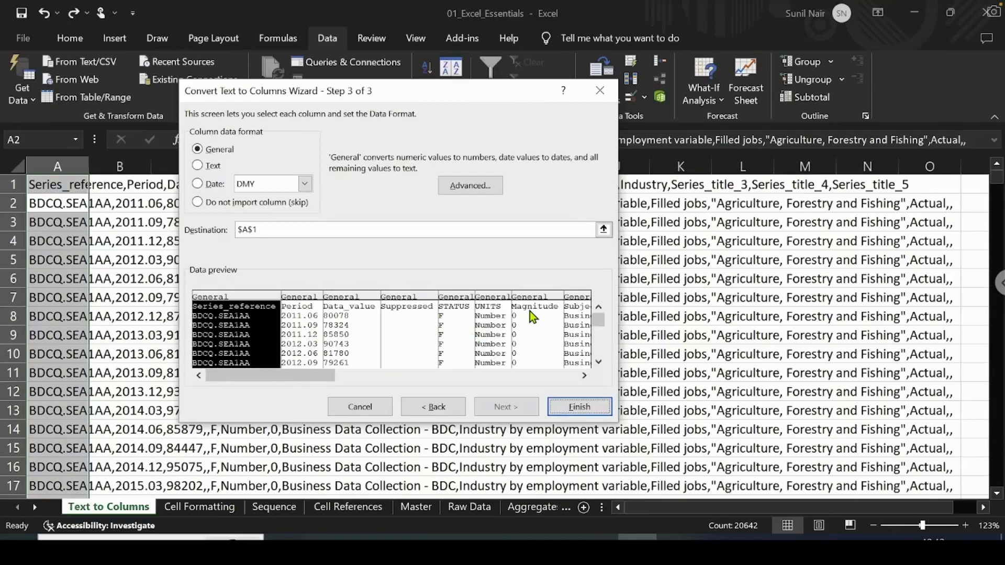
{"action": "left_click", "coordinate": [570, 409]}
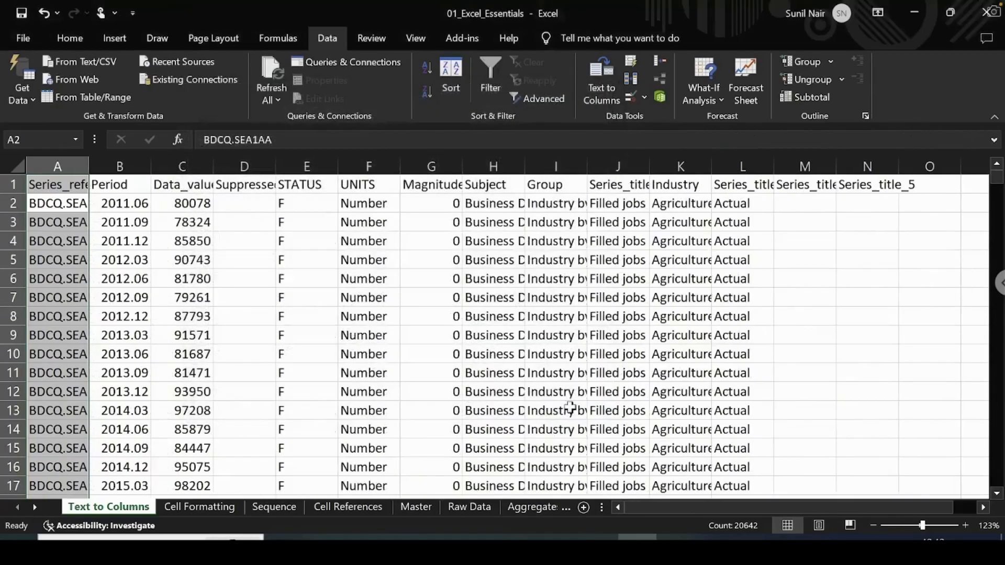
- Auto-fit the widths of all columns in the sheet to their contents
{"action": "left_click", "coordinate": [135, 240]}
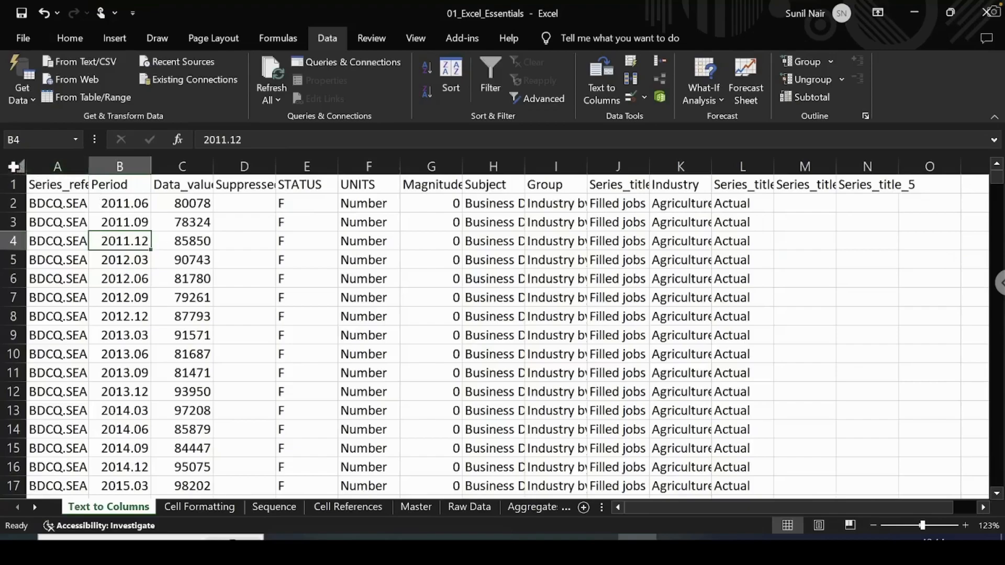
{"action": "left_click", "coordinate": [16, 167]}
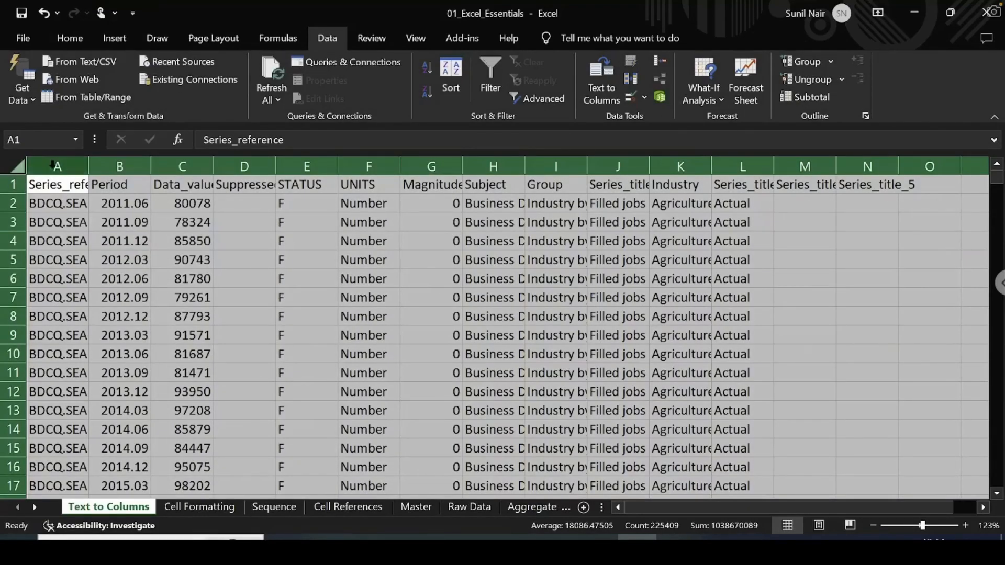
{"action": "double_click", "coordinate": [88, 165]}
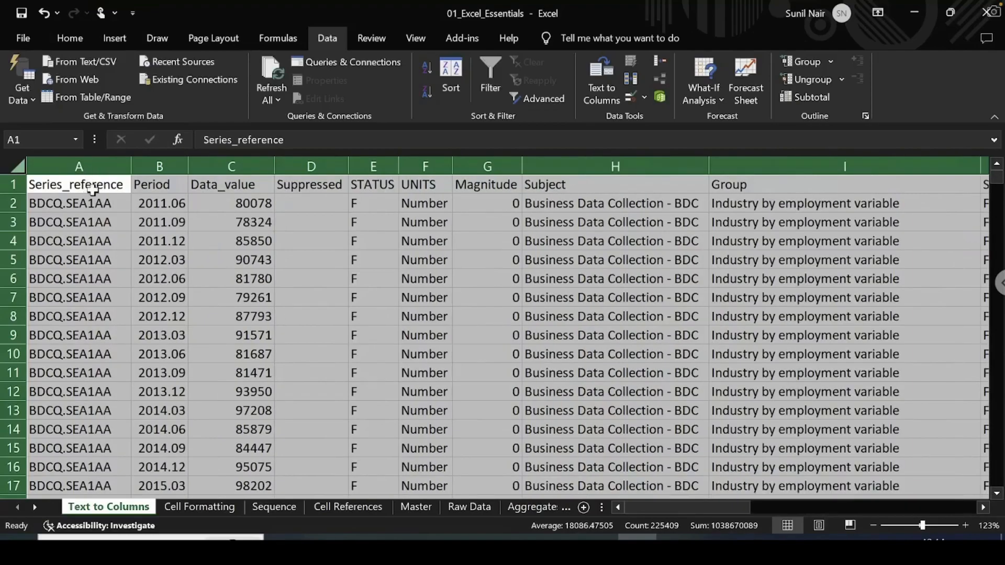
- Check the split data by moving through the first cells of the Series_reference column and to the Period header
{"action": "left_click", "coordinate": [92, 190]}
{"action": "key", "text": "Down"}
{"action": "key", "text": "Down"}
{"action": "key", "text": "Down"}
{"action": "key", "text": "Down"}
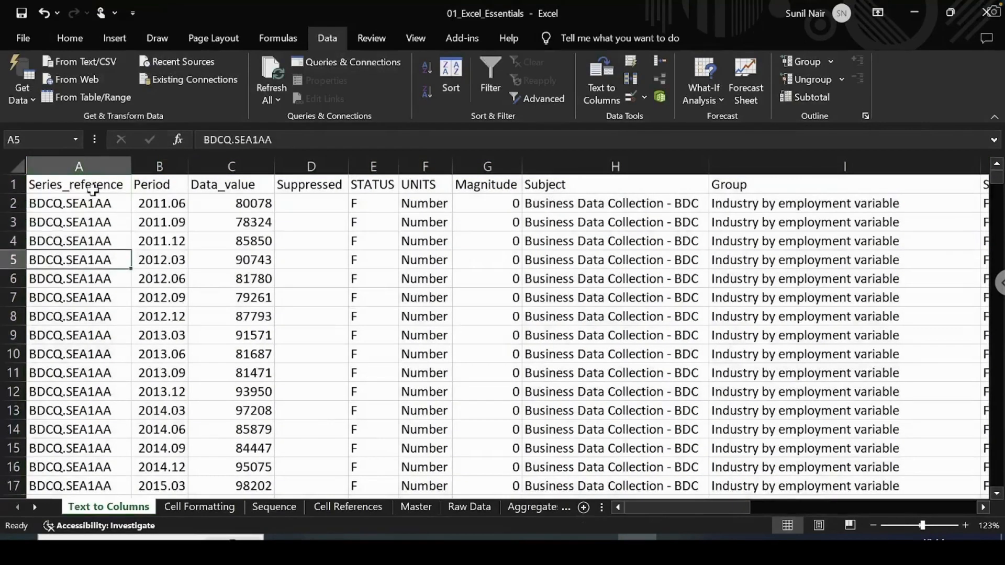
{"action": "key", "text": "Up"}
{"action": "key", "text": "Up"}
{"action": "key", "text": "Up"}
{"action": "key", "text": "Up"}
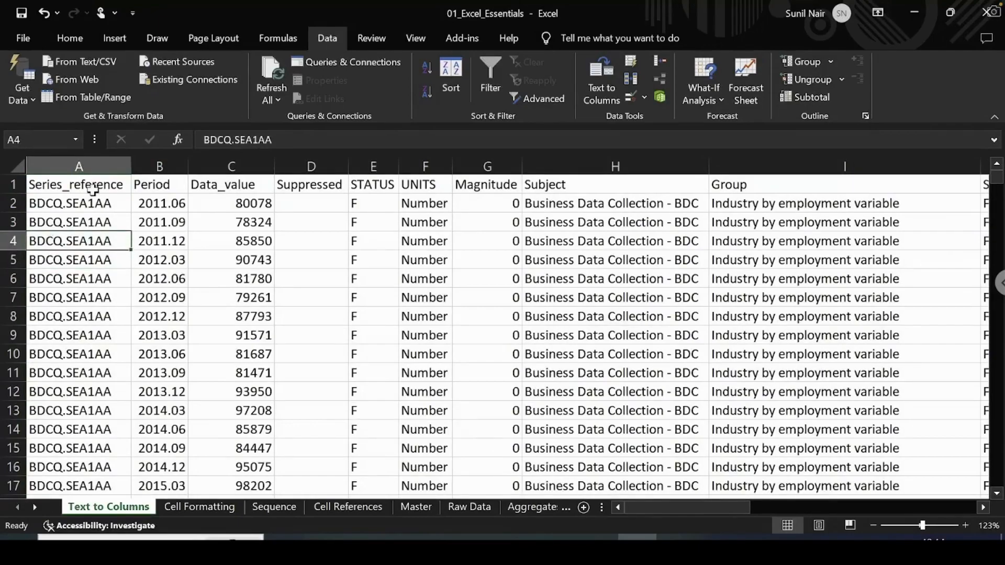
{"action": "key", "text": "Right"}
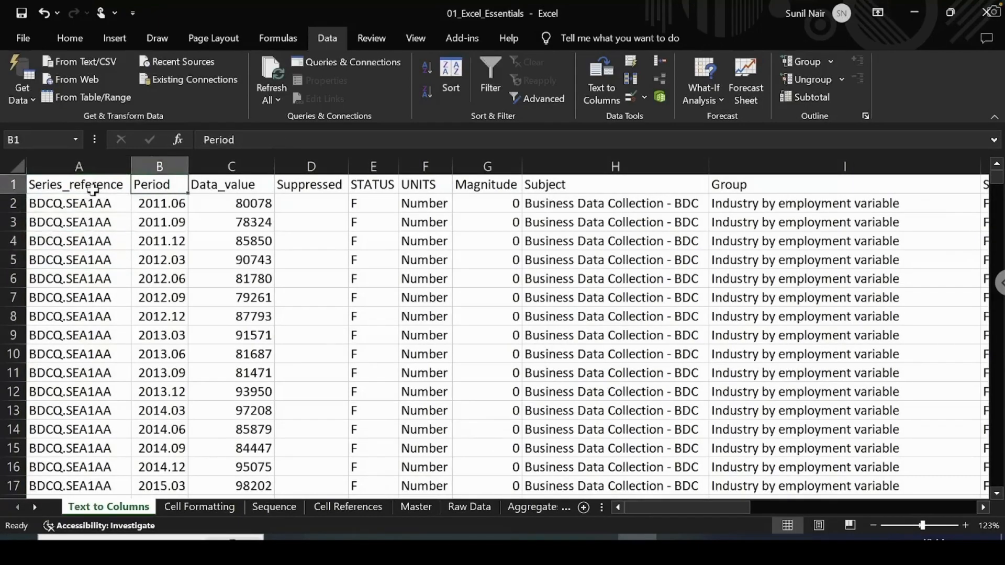